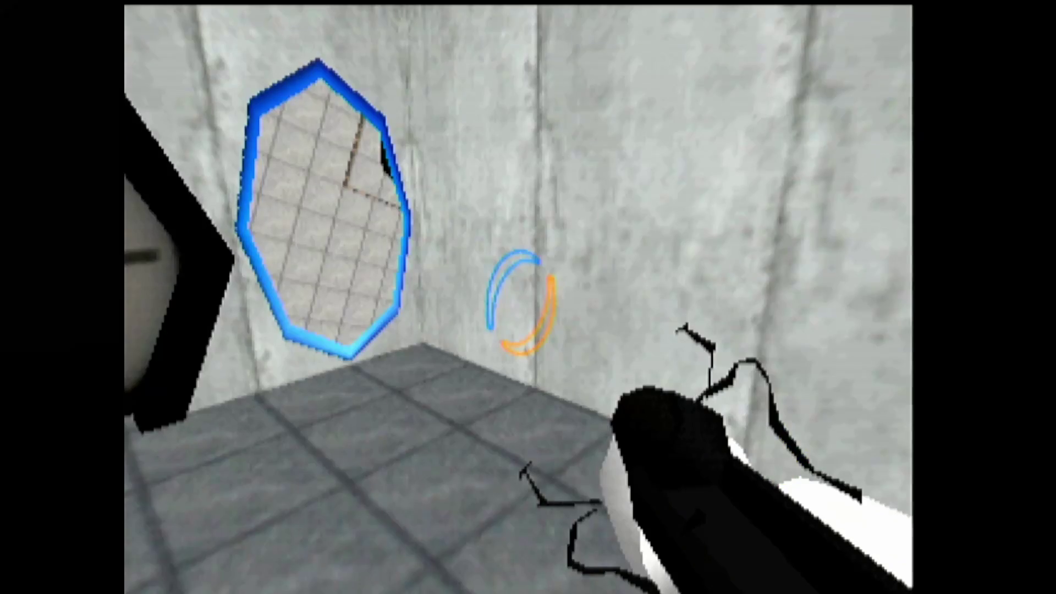
Fire an orange portal on the wall ahead, walk toward it, then go through the blue portal
{"action": "right_click", "coordinate": [523, 292]}
{"action": "key", "text": "w"}
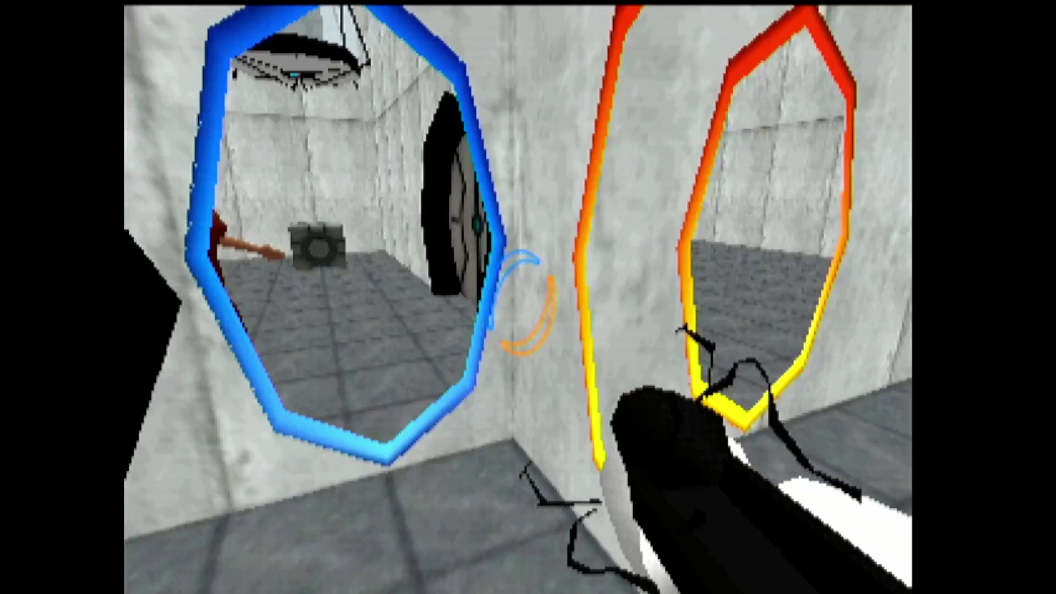
{"action": "key", "text": "w"}
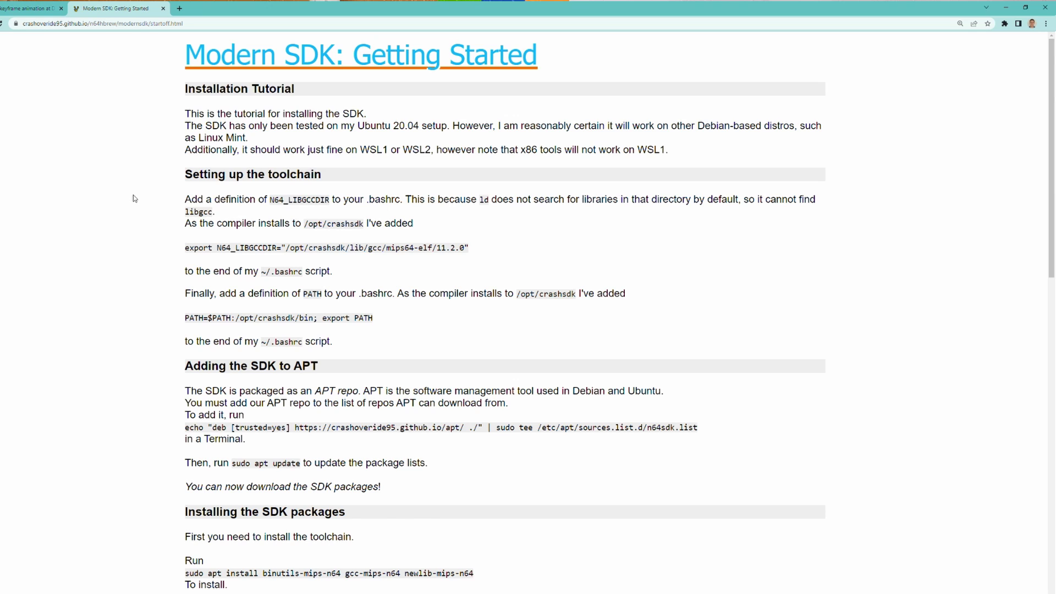
Scroll the Modern SDK Getting Started page down to the toolchain setup instructions
{"action": "left_click_drag", "start_coordinate": [1048, 149], "coordinate": [1054, 470]}
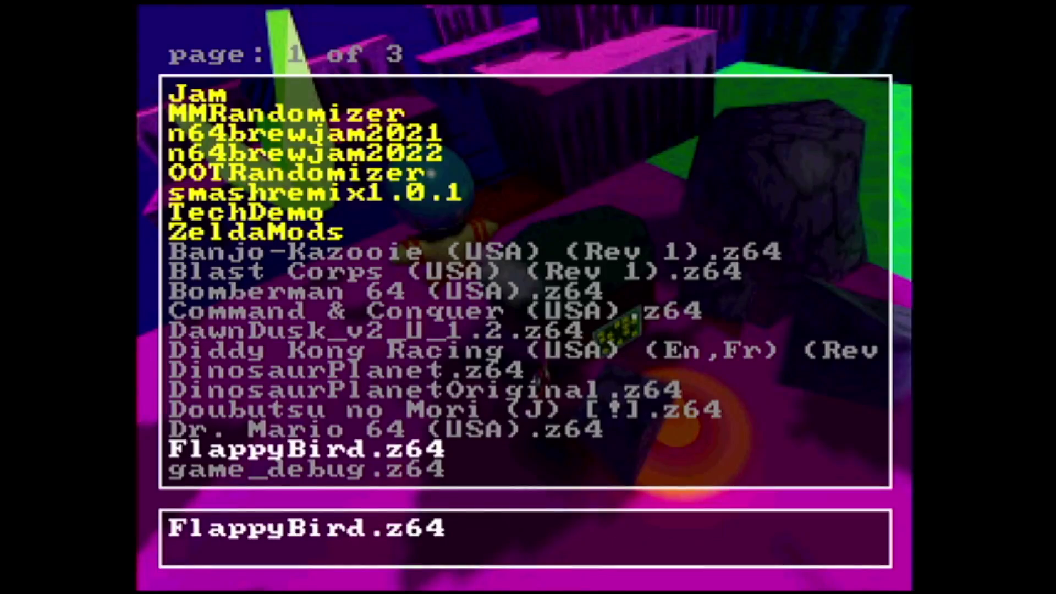
Launch smashremix1.0.1.z64 with Mad Piano as player 1 in training, then open tetris.gb
{"action": "key", "text": "Right"}
{"action": "key", "text": "Up"}
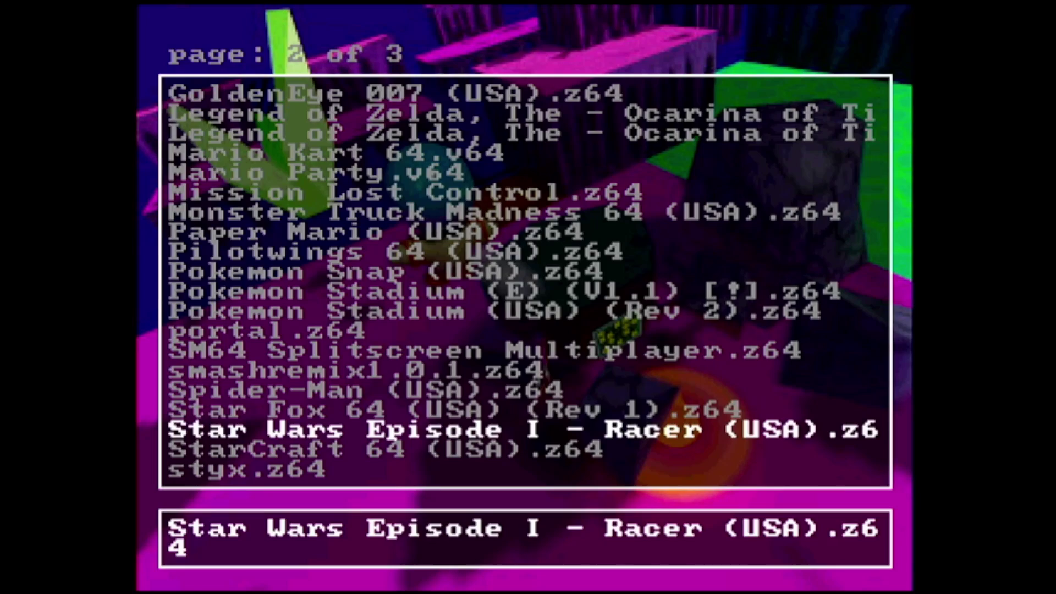
{"action": "key", "text": "Up"}
{"action": "key", "text": "Up"}
{"action": "key", "text": "Up"}
{"action": "key", "text": "Up"}
{"action": "key", "text": "Up"}
{"action": "key", "text": "Up"}
{"action": "key", "text": "Up"}
{"action": "key", "text": "Down"}
{"action": "key", "text": "Down"}
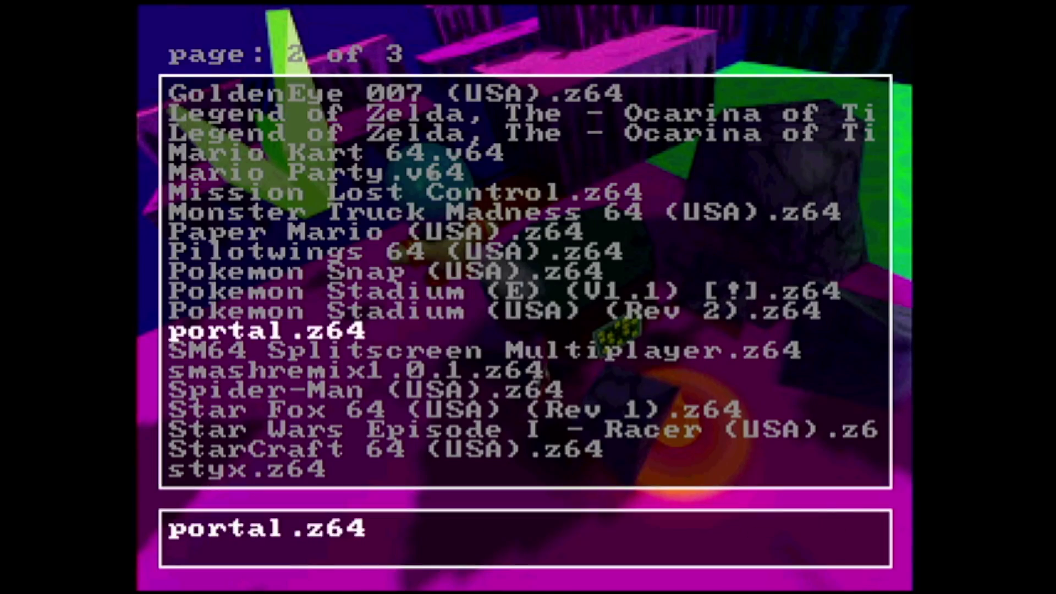
{"action": "key", "text": "Down"}
{"action": "key", "text": "Down"}
{"action": "key", "text": "Return"}
{"action": "key", "text": "Return"}
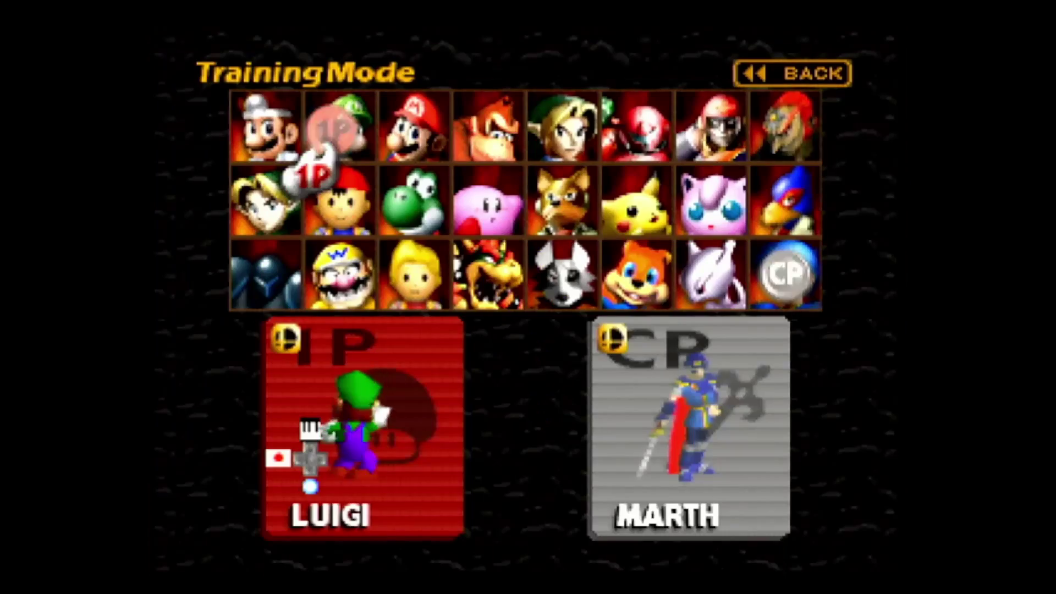
{"action": "key", "text": "Right"}
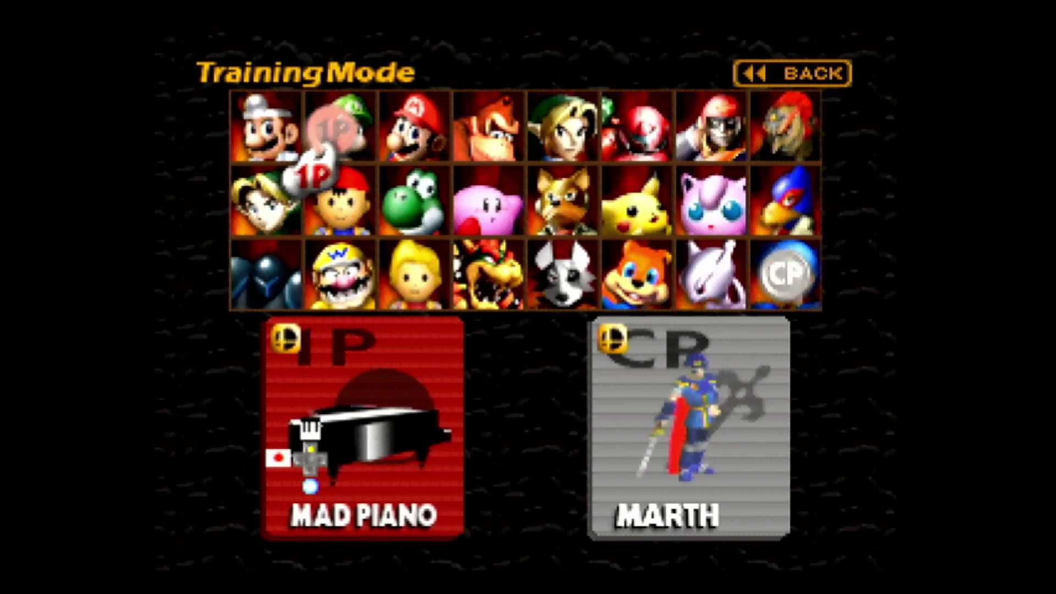
{"action": "key", "text": "Return"}
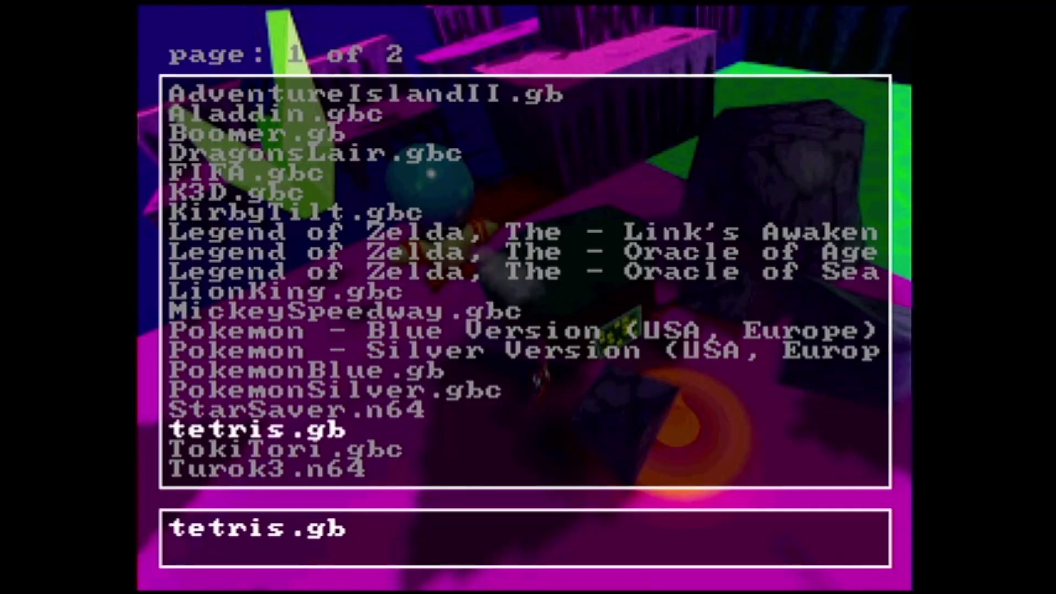
{"action": "key", "text": "Return"}
{"action": "key", "text": "Return"}
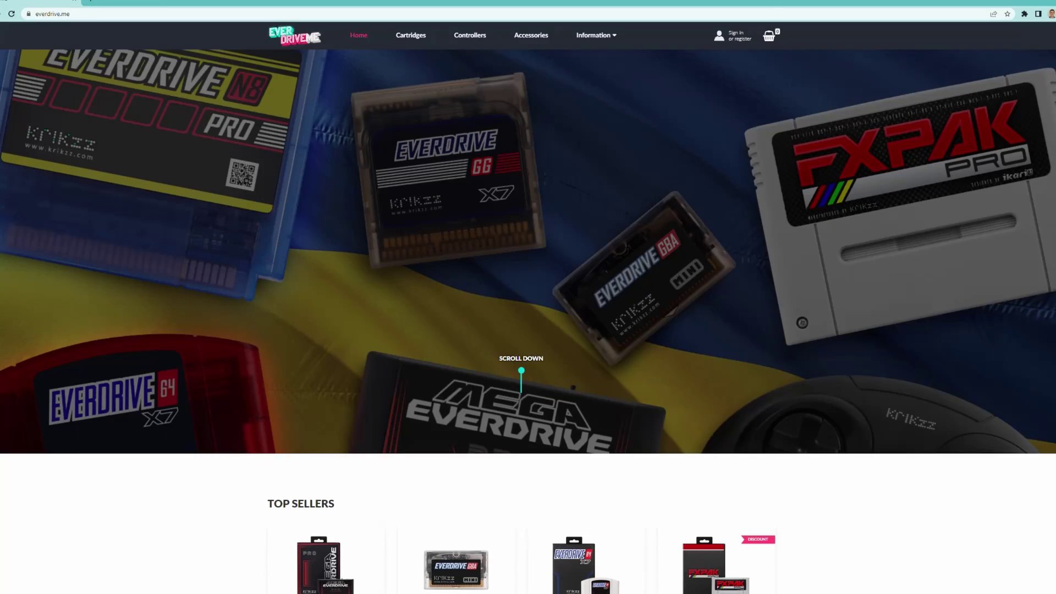
Scroll the everdrive.me homepage down to the Top Sellers grid and Discounted Products section
{"action": "scroll", "coordinate": [528, 289], "scroll_direction": "down", "scroll_amount": 1}
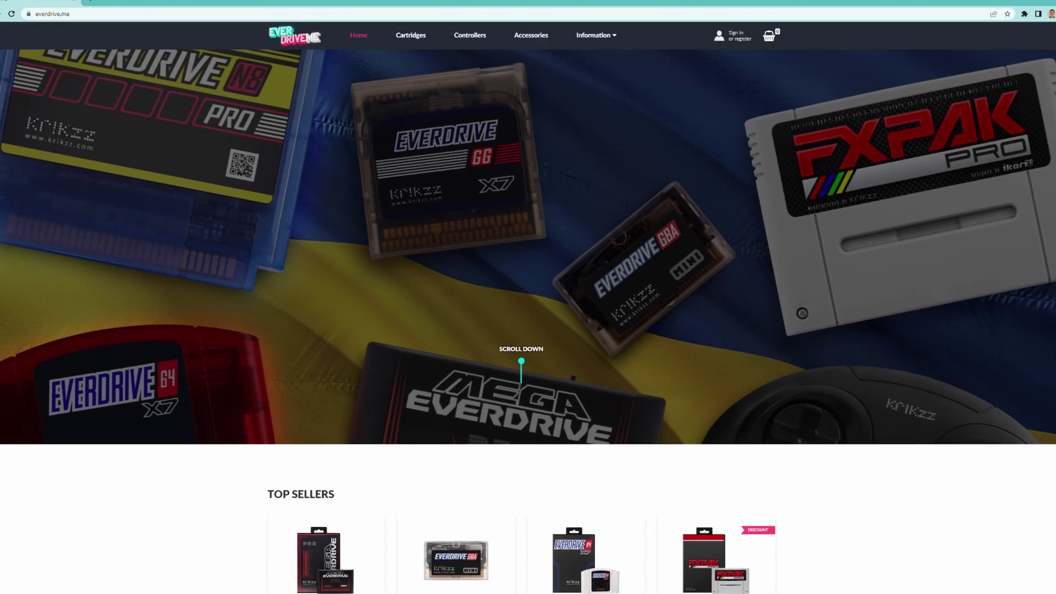
{"action": "scroll", "coordinate": [527, 288], "scroll_direction": "down", "scroll_amount": 2}
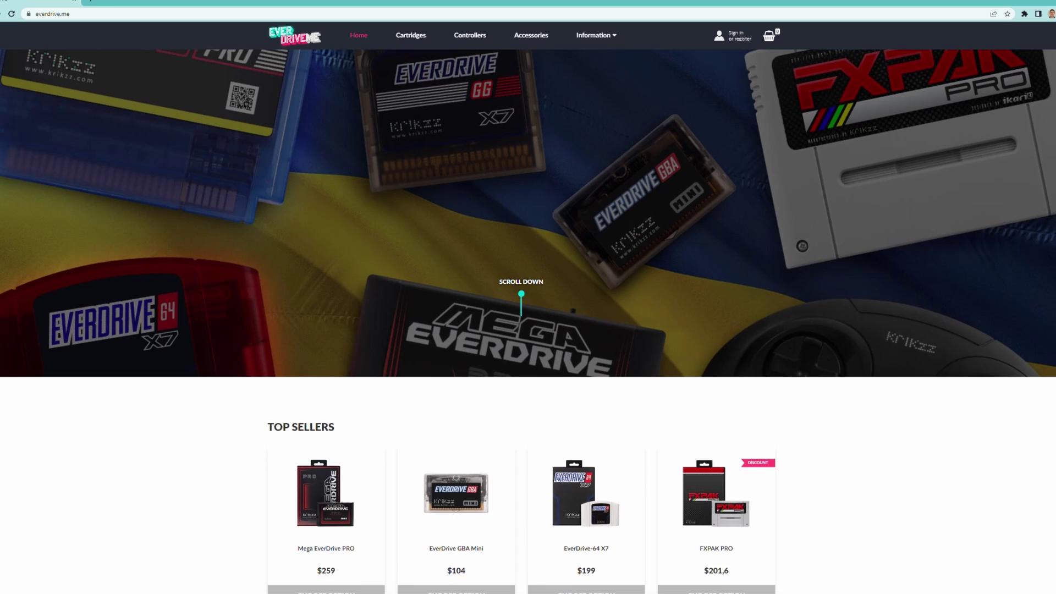
{"action": "scroll", "coordinate": [528, 289], "scroll_direction": "down", "scroll_amount": 2}
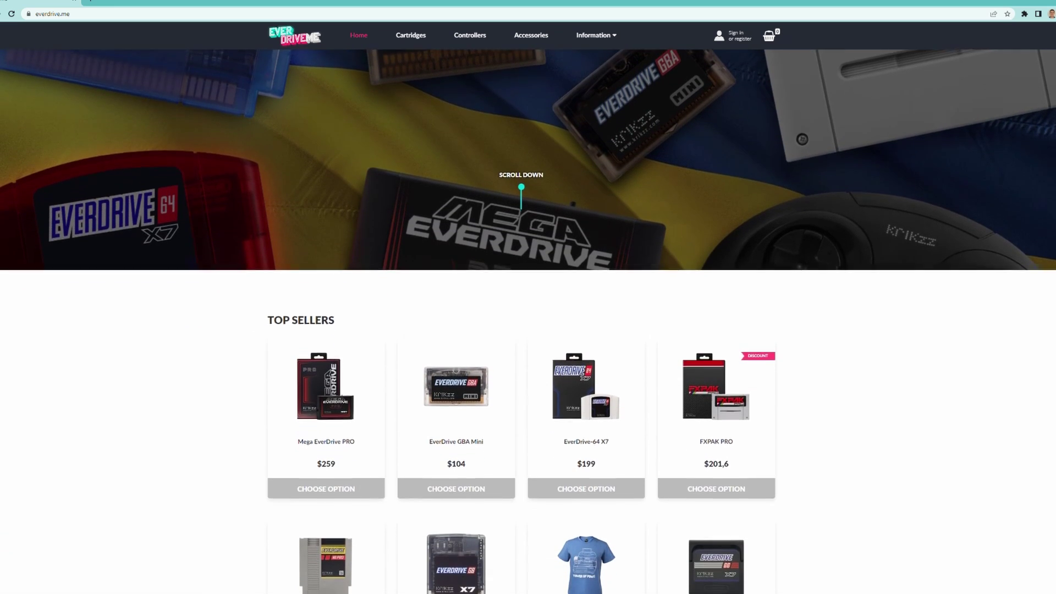
{"action": "scroll", "coordinate": [528, 289], "scroll_direction": "down", "scroll_amount": 2}
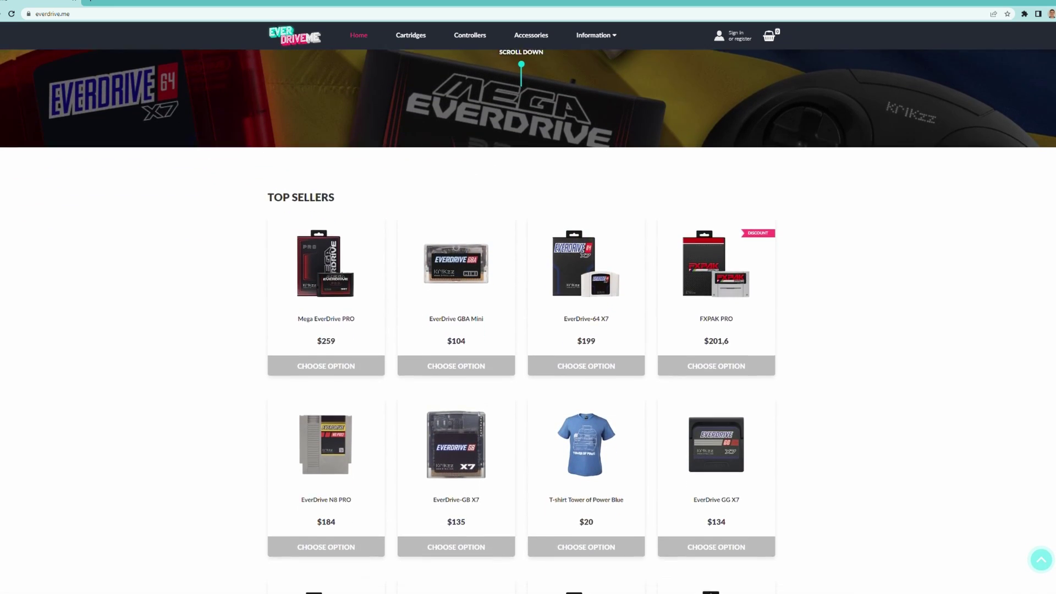
{"action": "scroll", "coordinate": [528, 289], "scroll_direction": "down", "scroll_amount": 2}
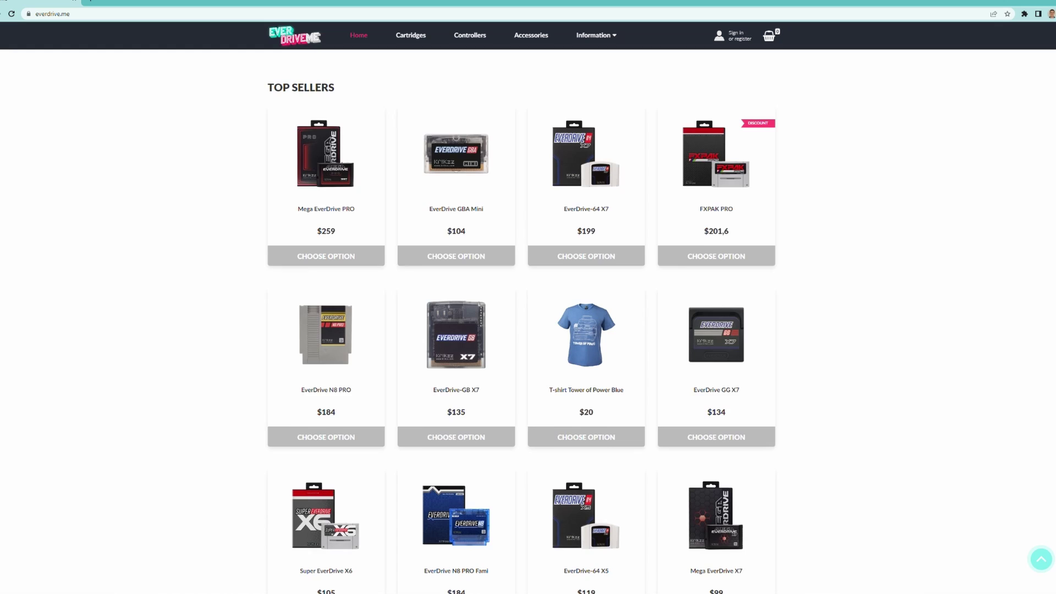
{"action": "scroll", "coordinate": [528, 288], "scroll_direction": "down", "scroll_amount": 2}
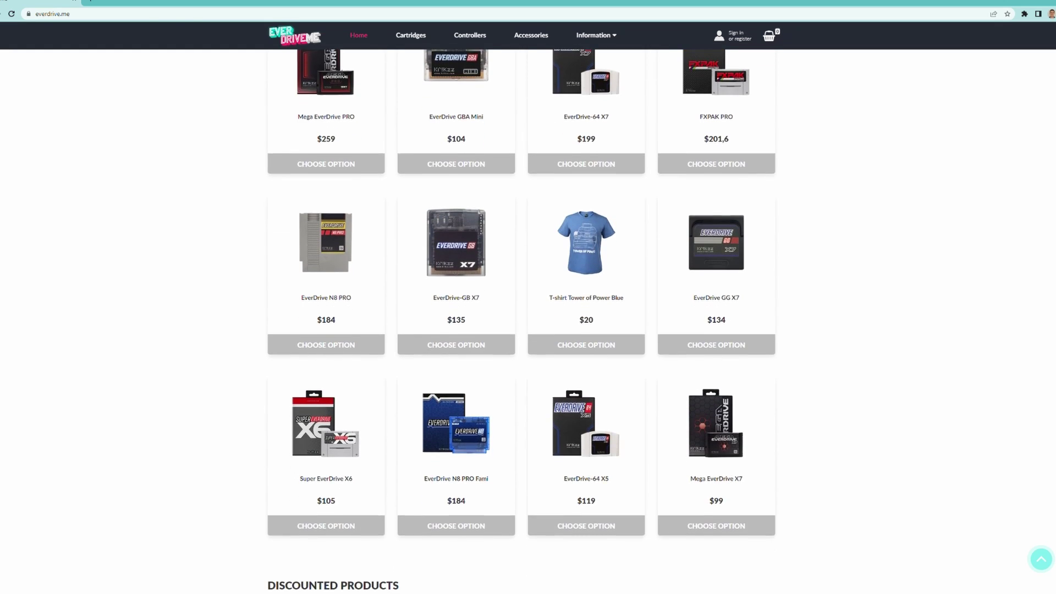
{"action": "scroll", "coordinate": [528, 289], "scroll_direction": "down", "scroll_amount": 2}
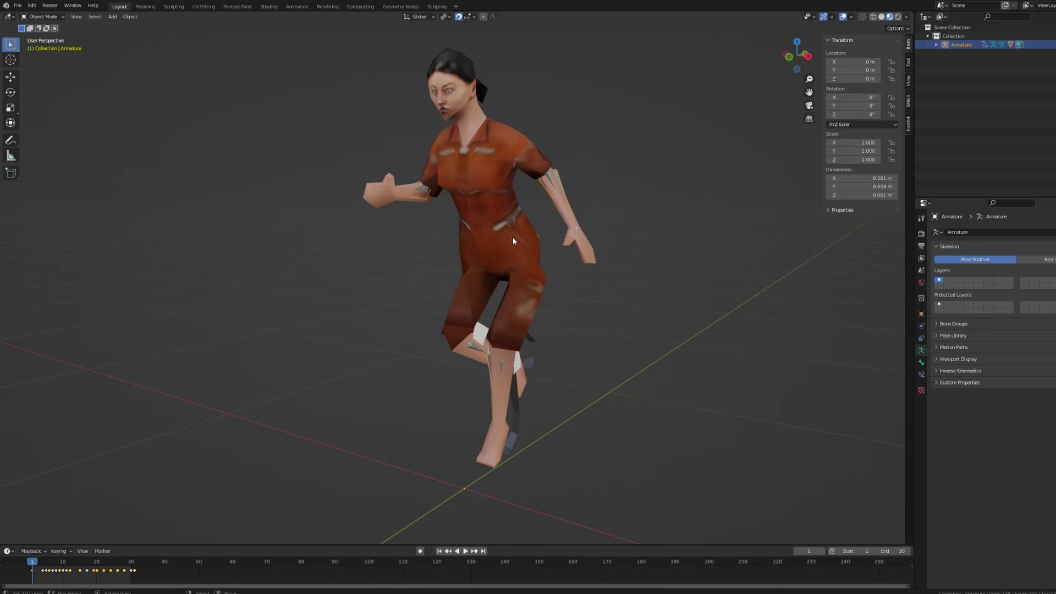
Switch Chell's armature to Pose Mode with wireframe shading to reveal the bones
{"action": "middle_click_drag", "start_coordinate": [523, 238], "coordinate": [596, 241]}
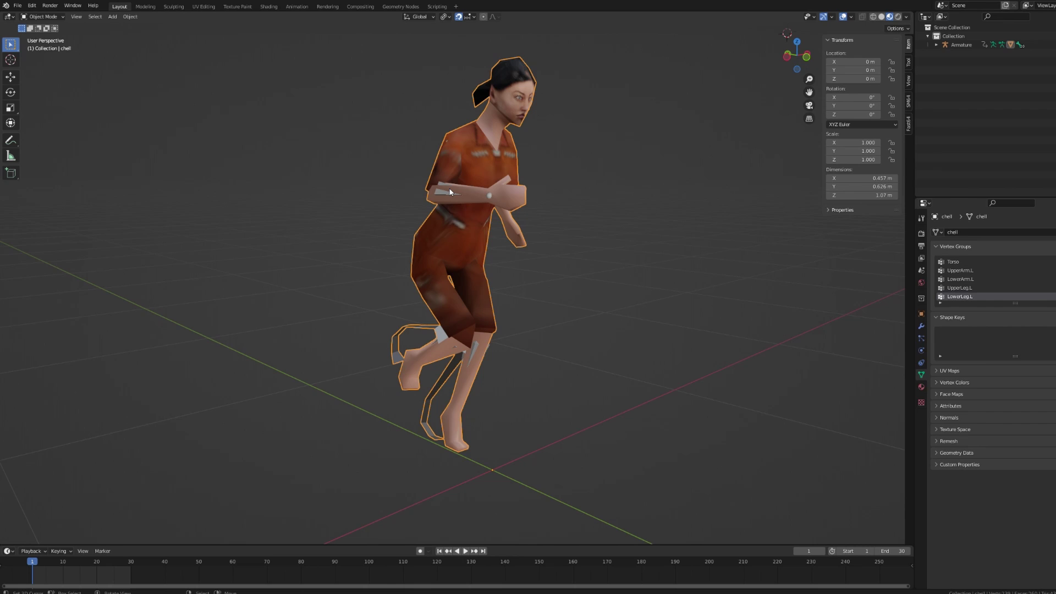
{"action": "left_click", "coordinate": [63, 17]}
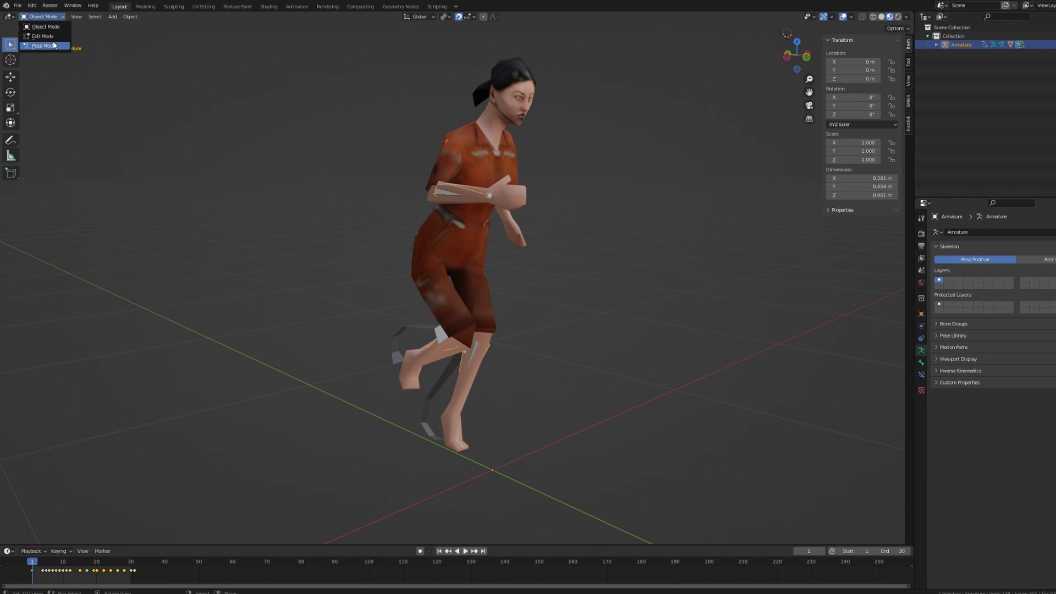
{"action": "left_click", "coordinate": [53, 47]}
{"action": "key", "text": "shift+z"}
{"action": "middle_click_drag", "start_coordinate": [553, 201], "coordinate": [450, 208]}
Try rotating the left upper arm and torso bones, cancelling both rotations
{"action": "left_click", "coordinate": [519, 158]}
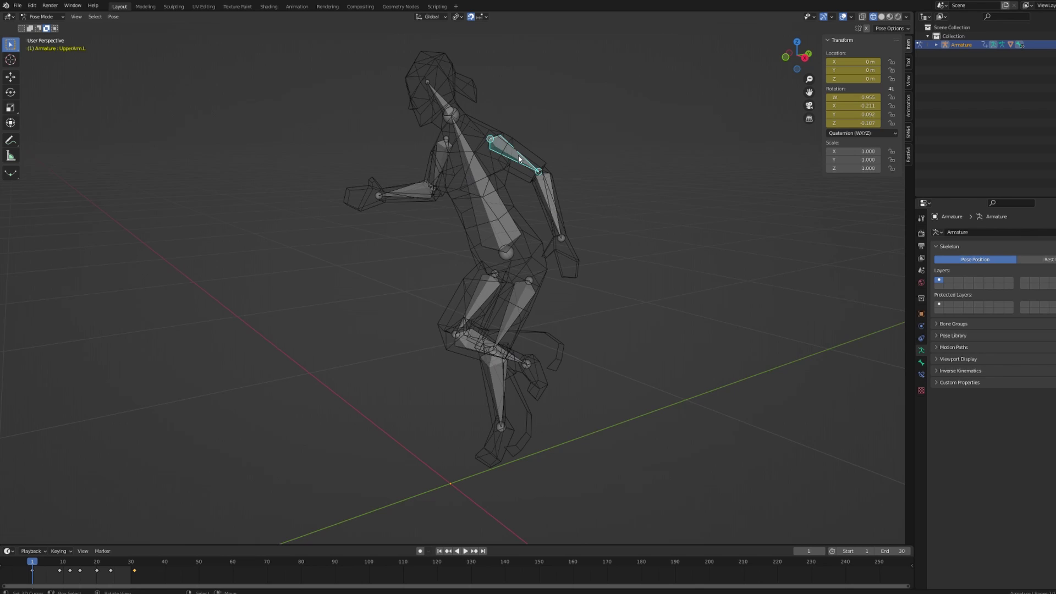
{"action": "key", "text": "r"}
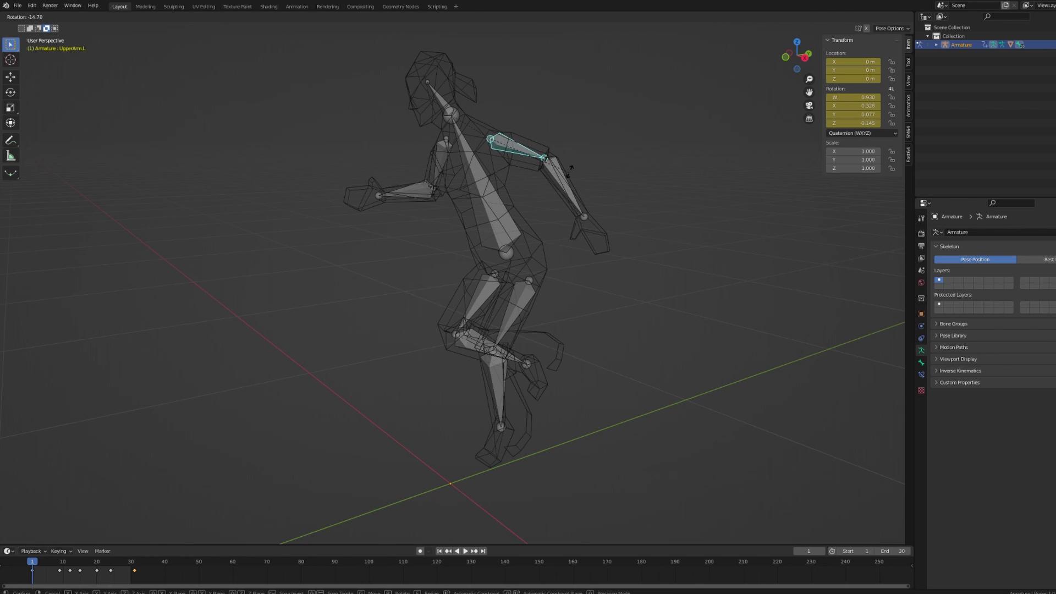
{"action": "right_click", "coordinate": [522, 206]}
{"action": "middle_click_drag", "start_coordinate": [521, 207], "coordinate": [515, 196]}
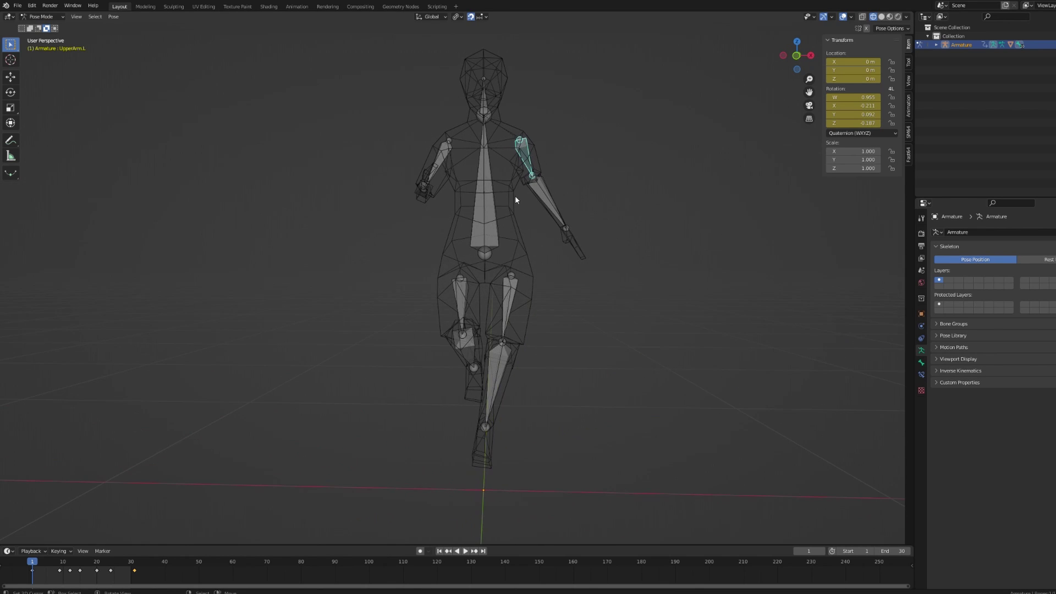
{"action": "left_click", "coordinate": [498, 196]}
{"action": "key", "text": "r"}
{"action": "right_click", "coordinate": [500, 196]}
Rotate the right upper leg bone and raise the left upper arm
{"action": "left_click", "coordinate": [460, 297]}
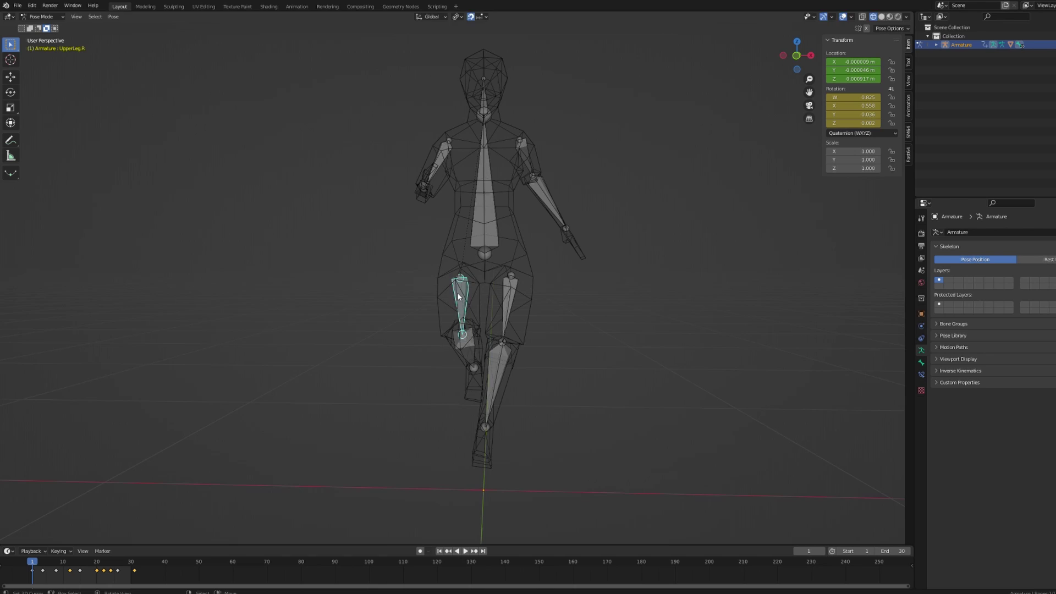
{"action": "key", "text": "r"}
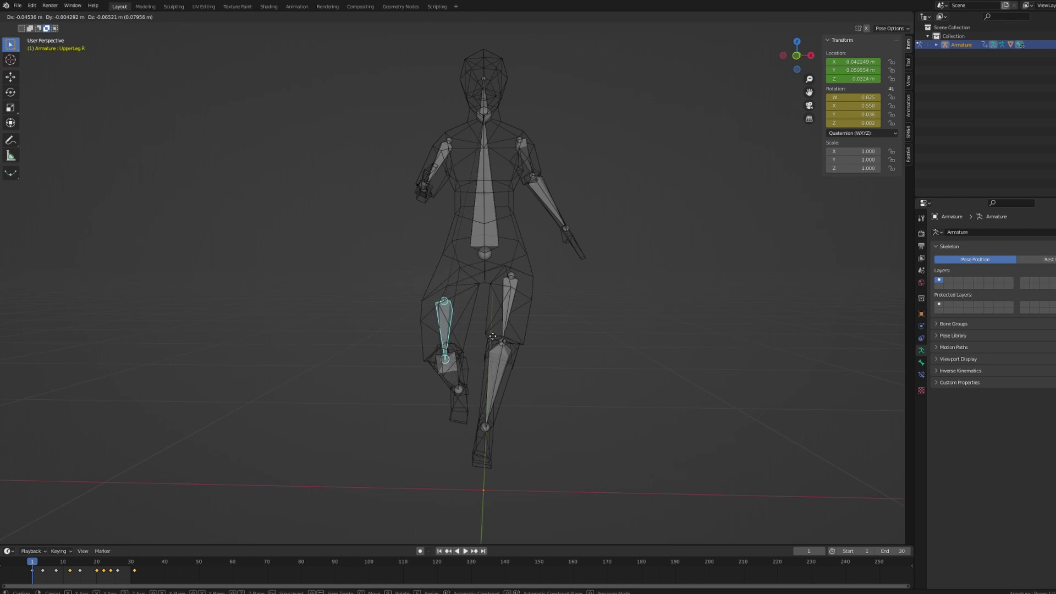
{"action": "left_click", "coordinate": [570, 215]}
{"action": "middle_click_drag", "start_coordinate": [570, 214], "coordinate": [487, 153]}
{"action": "left_click", "coordinate": [487, 153]}
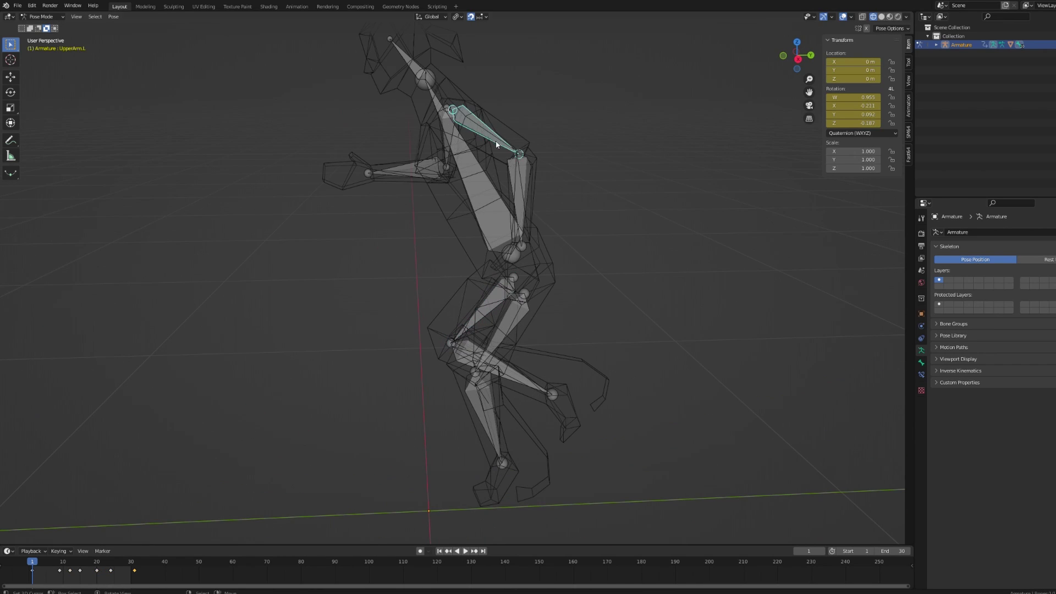
{"action": "key", "text": "r"}
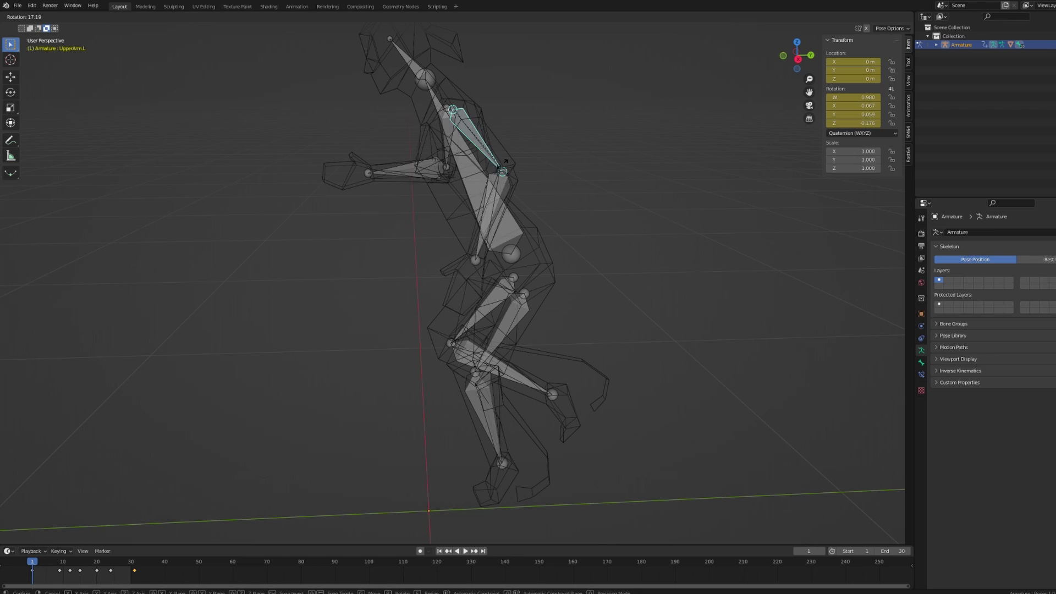
{"action": "left_click", "coordinate": [504, 190]}
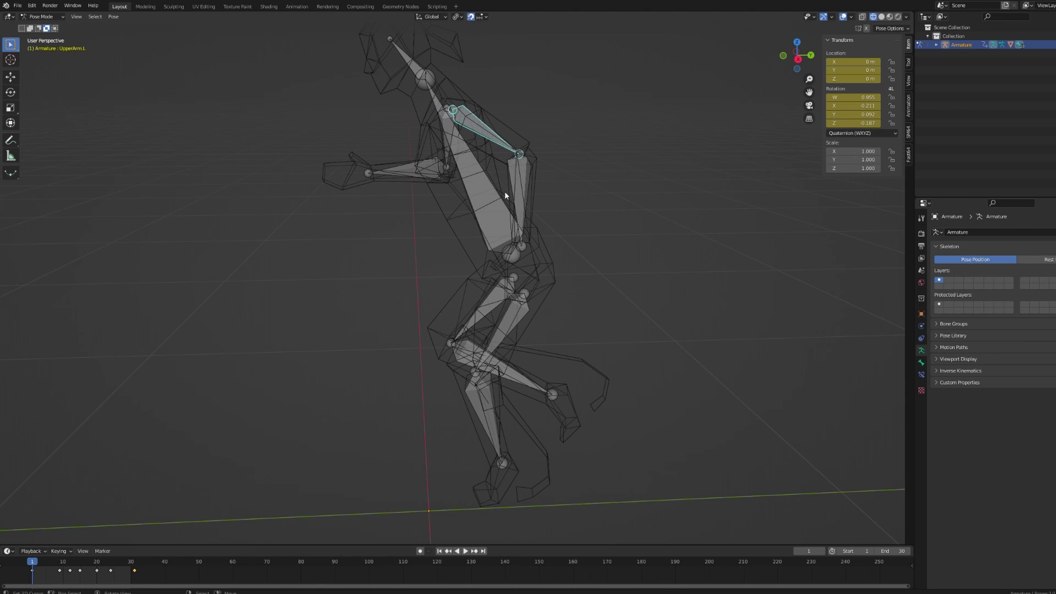
Swing the left forearm down and view the whole rig from the front
{"action": "left_click", "coordinate": [529, 198]}
{"action": "key", "text": "r"}
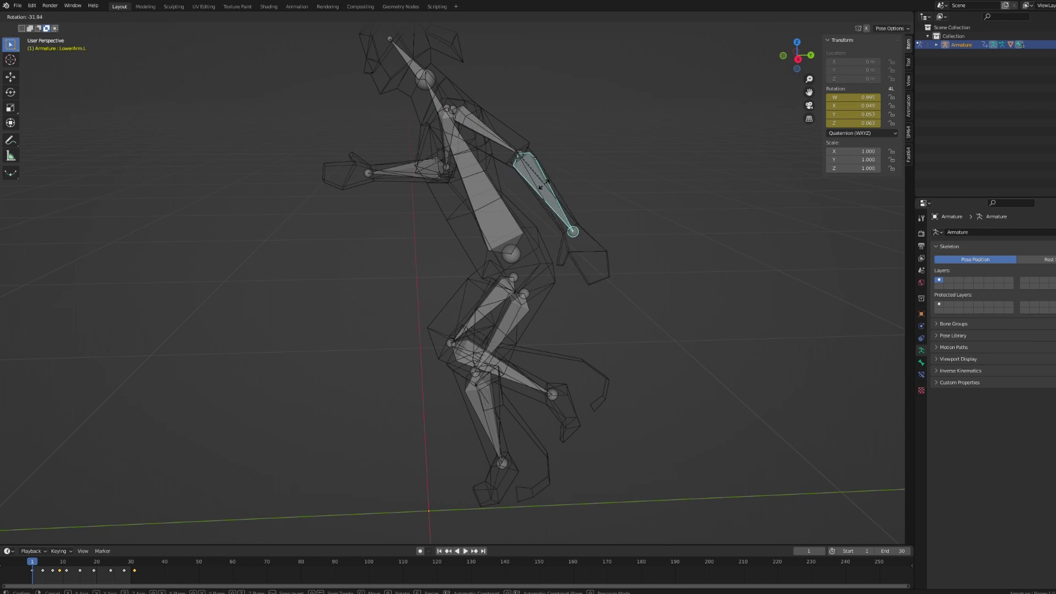
{"action": "left_click", "coordinate": [527, 231]}
{"action": "middle_click_drag", "start_coordinate": [528, 231], "coordinate": [608, 196]}
{"action": "key", "text": "KP_1"}
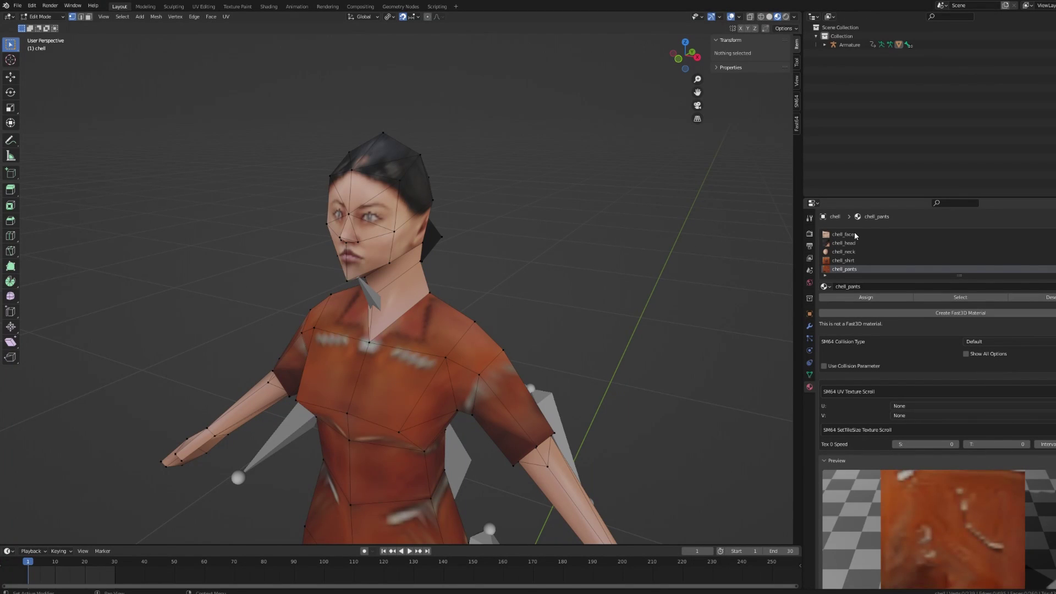
Highlight the faces assigned to chell_face, then deselect them
{"action": "left_click", "coordinate": [843, 234]}
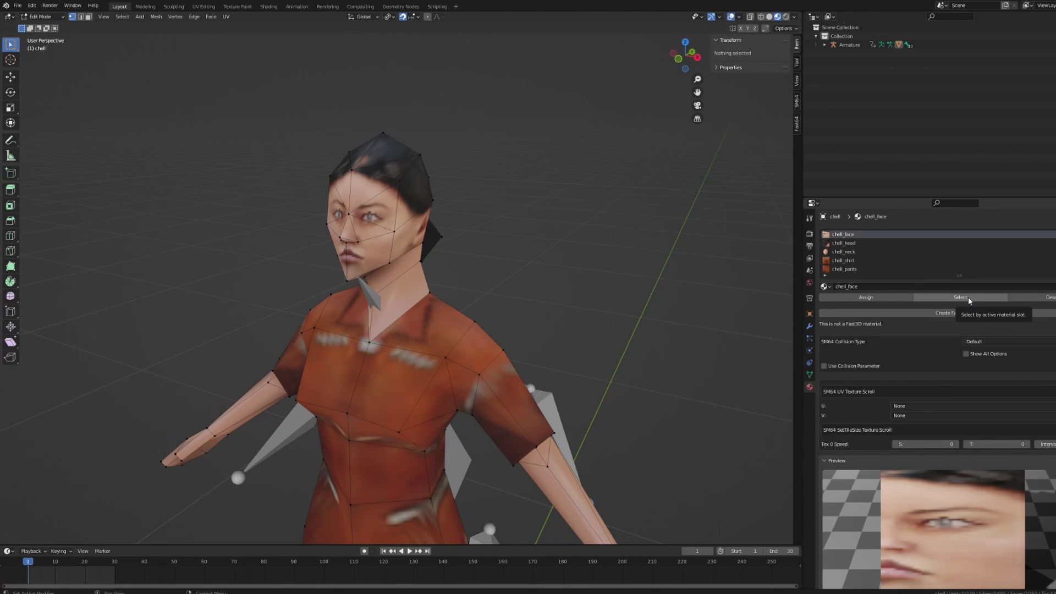
{"action": "left_click", "coordinate": [969, 300]}
{"action": "left_click", "coordinate": [591, 246]}
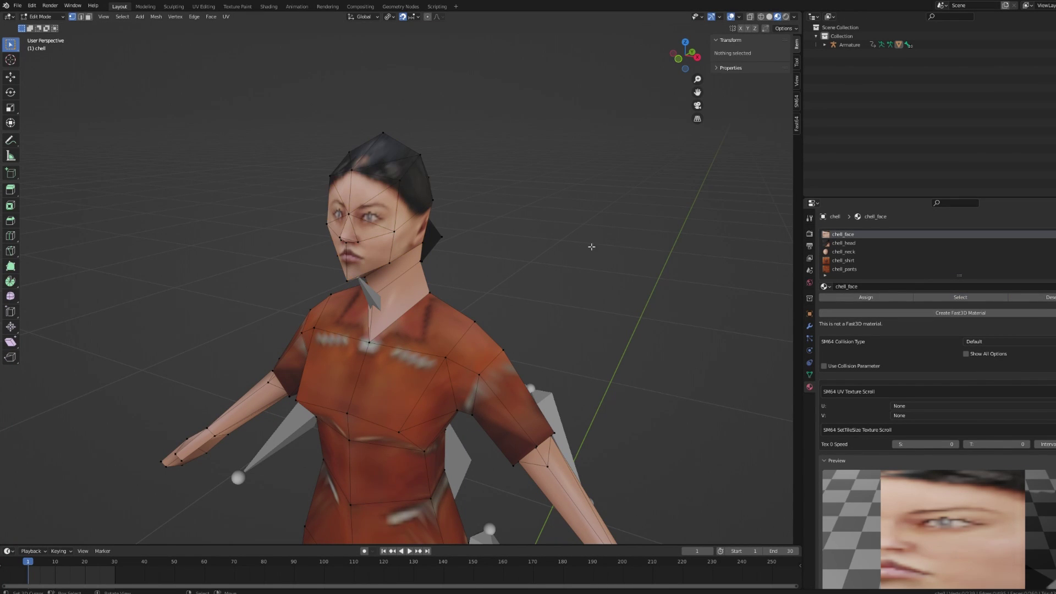
Check the chell_shirt material's faces on the body, then deselect all
{"action": "left_click", "coordinate": [842, 243]}
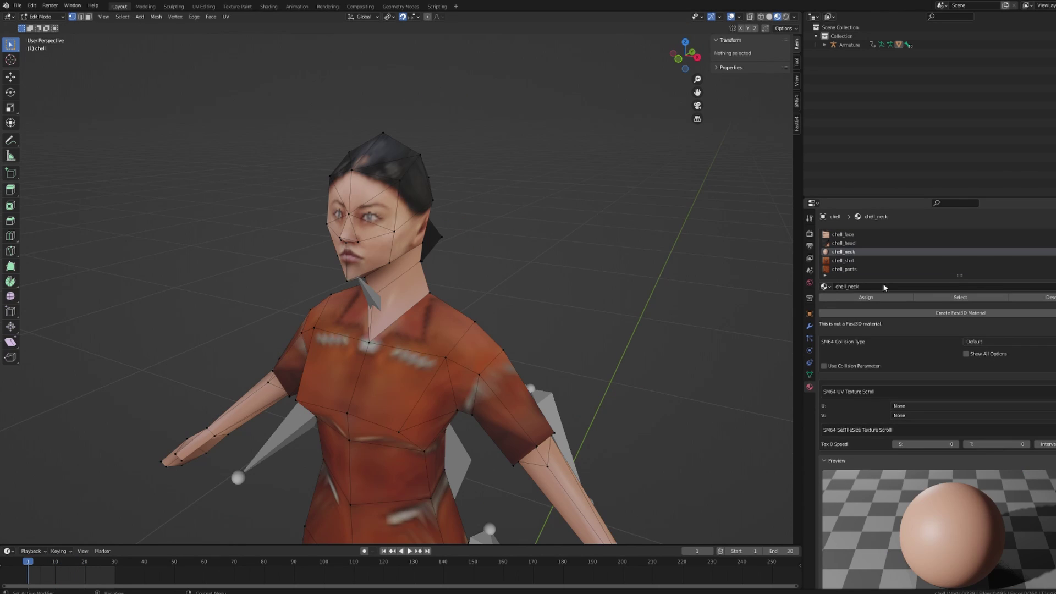
{"action": "left_click", "coordinate": [842, 260]}
{"action": "left_click", "coordinate": [961, 297]}
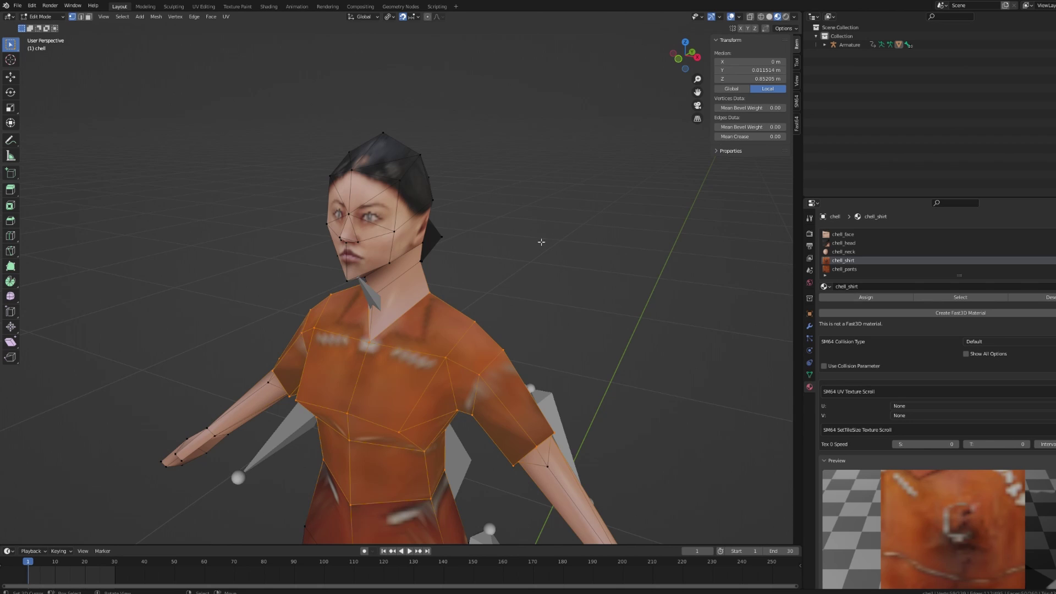
{"action": "middle_click_drag", "start_coordinate": [514, 308], "coordinate": [519, 118], "text": "shift"}
{"action": "key", "text": "alt+a"}
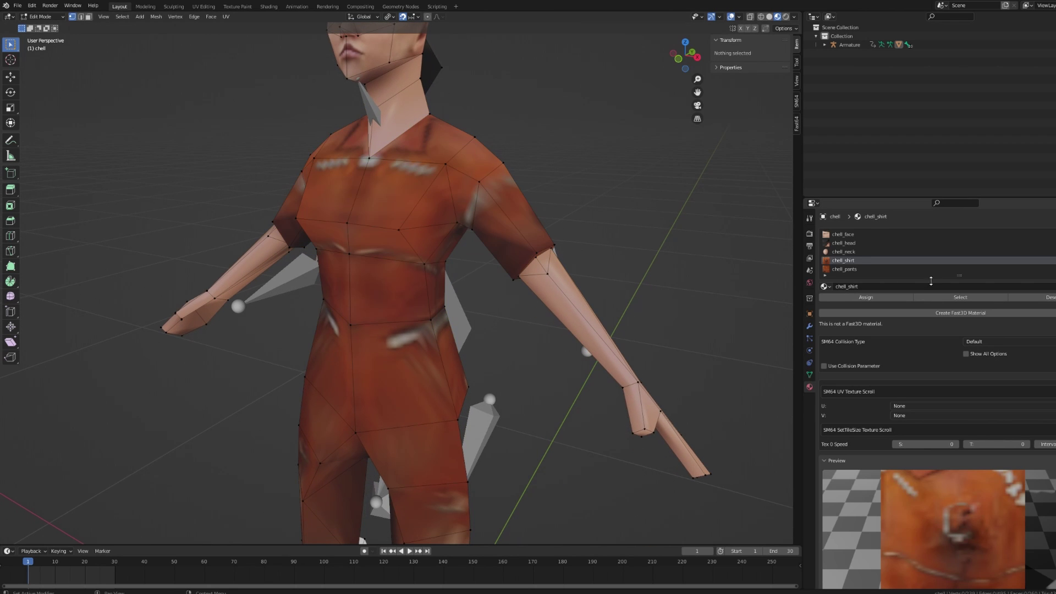
Highlight the chell_pants faces, return to Object Mode and play the running animation
{"action": "left_click", "coordinate": [844, 269]}
{"action": "left_click", "coordinate": [960, 297]}
{"action": "middle_click_drag", "start_coordinate": [557, 429], "coordinate": [478, 248], "text": "shift"}
{"action": "key", "text": "Tab"}
{"action": "key", "text": "space"}
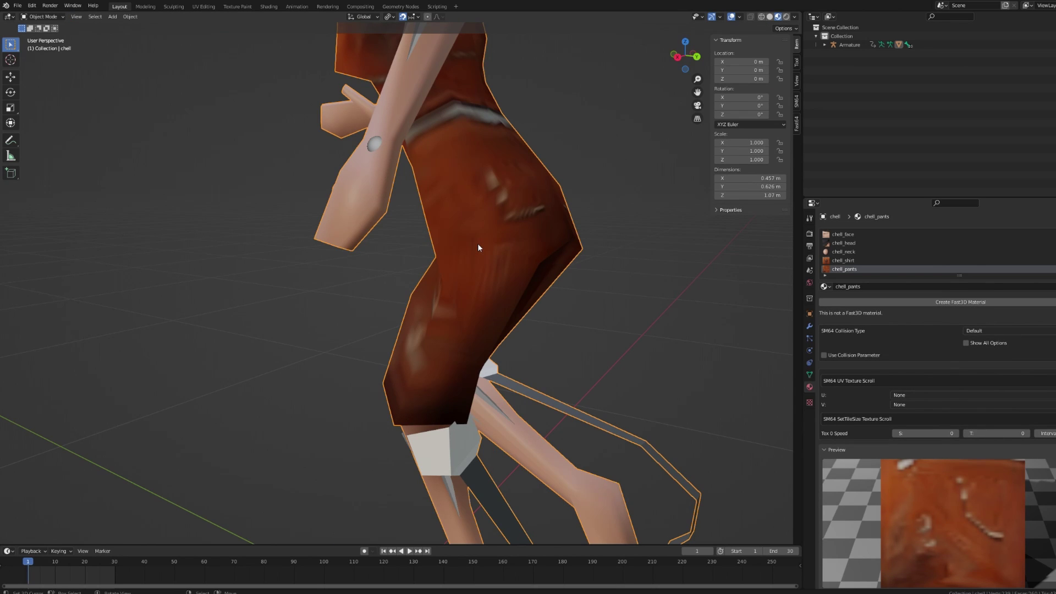
{"action": "scroll", "coordinate": [479, 242], "scroll_direction": "down", "scroll_amount": 6}
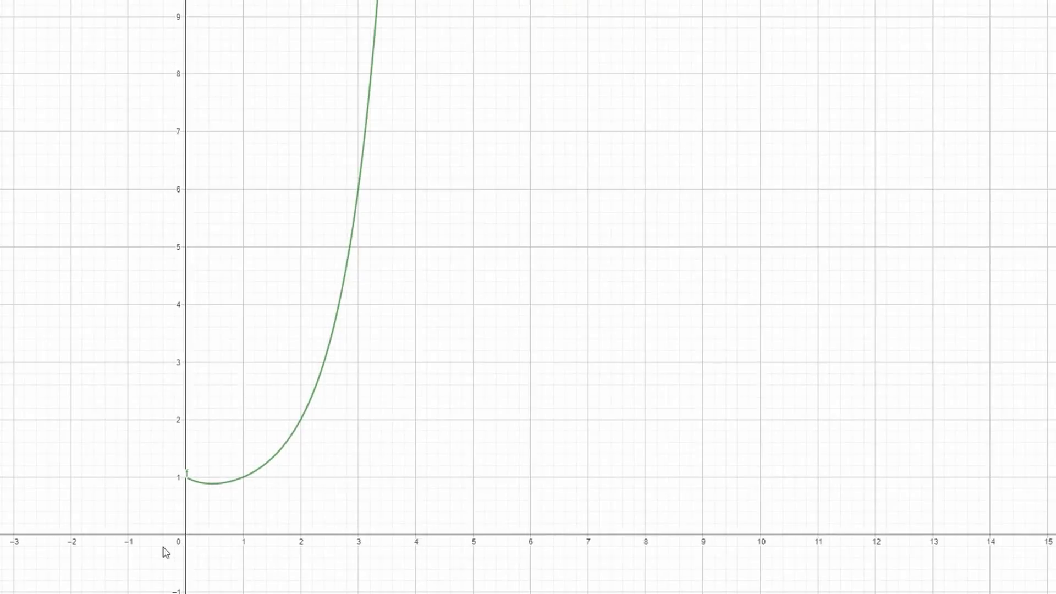
Scroll down the factorial table to show values up to 28!
{"action": "scroll", "coordinate": [164, 554], "scroll_direction": "down", "scroll_amount": 3}
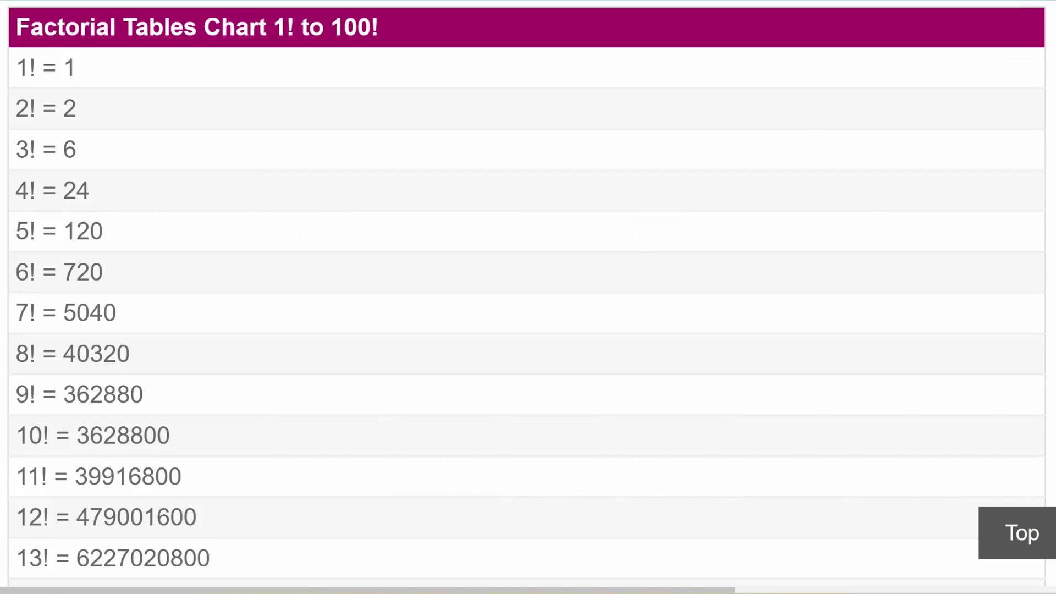
{"action": "scroll", "coordinate": [526, 293], "scroll_direction": "down", "scroll_amount": 1}
{"action": "scroll", "coordinate": [527, 293], "scroll_direction": "down", "scroll_amount": 4}
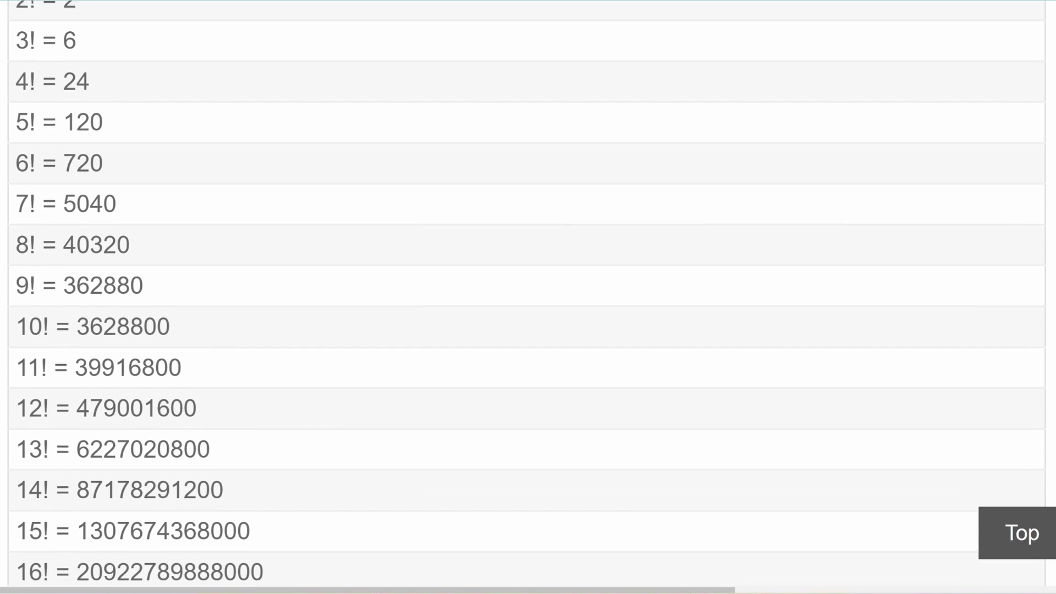
{"action": "scroll", "coordinate": [527, 294], "scroll_direction": "down", "scroll_amount": 5}
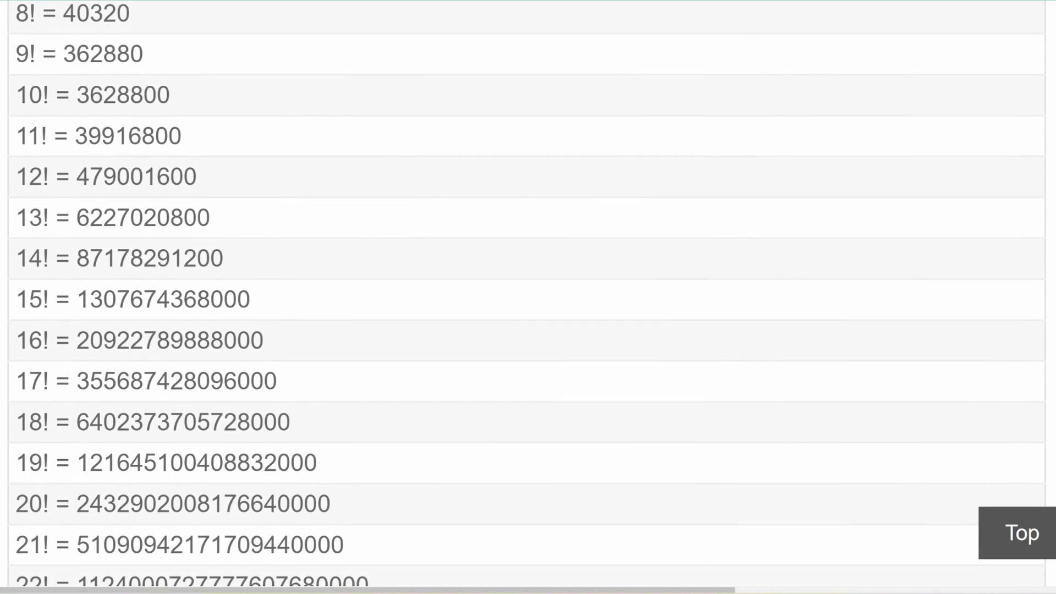
{"action": "scroll", "coordinate": [526, 293], "scroll_direction": "down", "scroll_amount": 2}
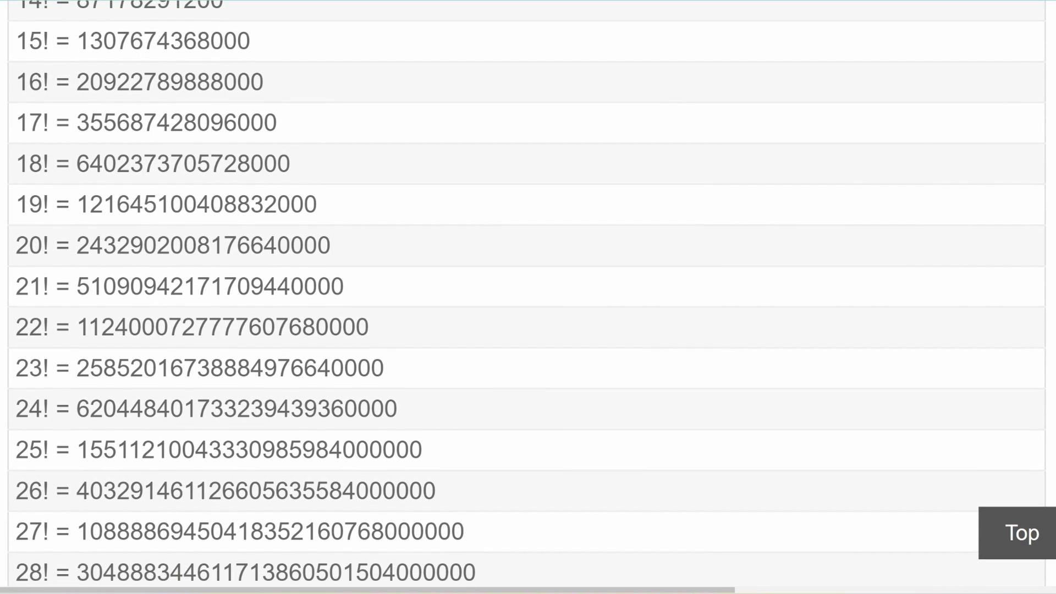